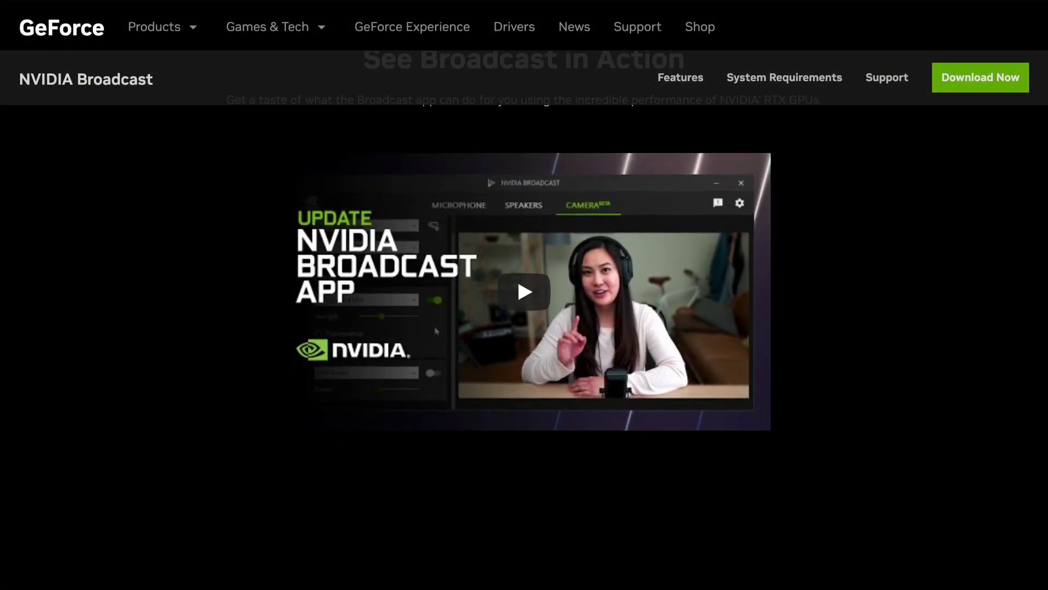
Step: Look through the feature sections of the NVIDIA Broadcast web page, including noise removal, virtual background and auto frame
scroll(525, 295, "down", 8)
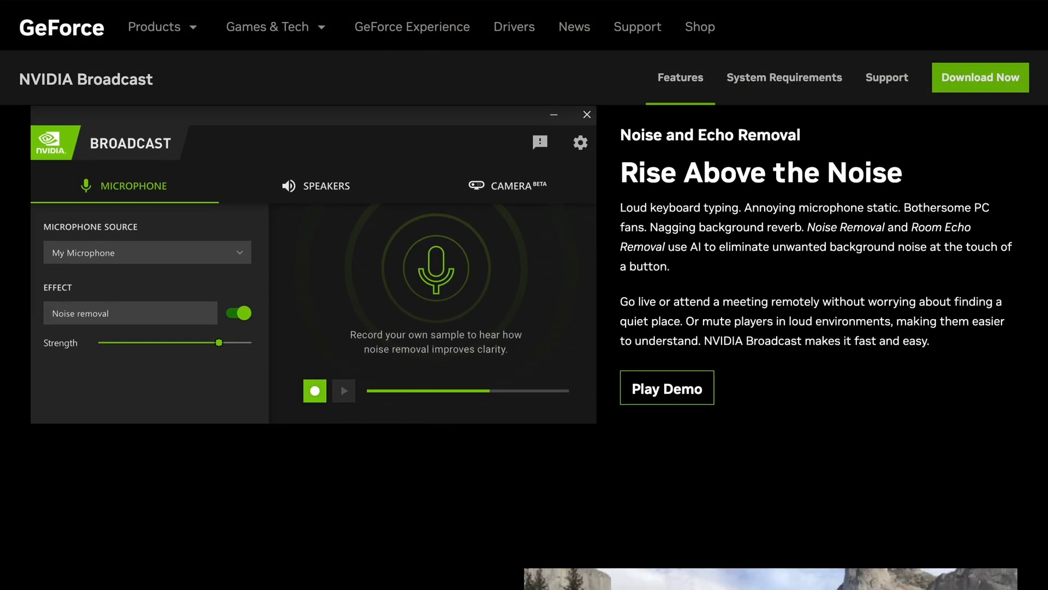
scroll(524, 295, "down", 5)
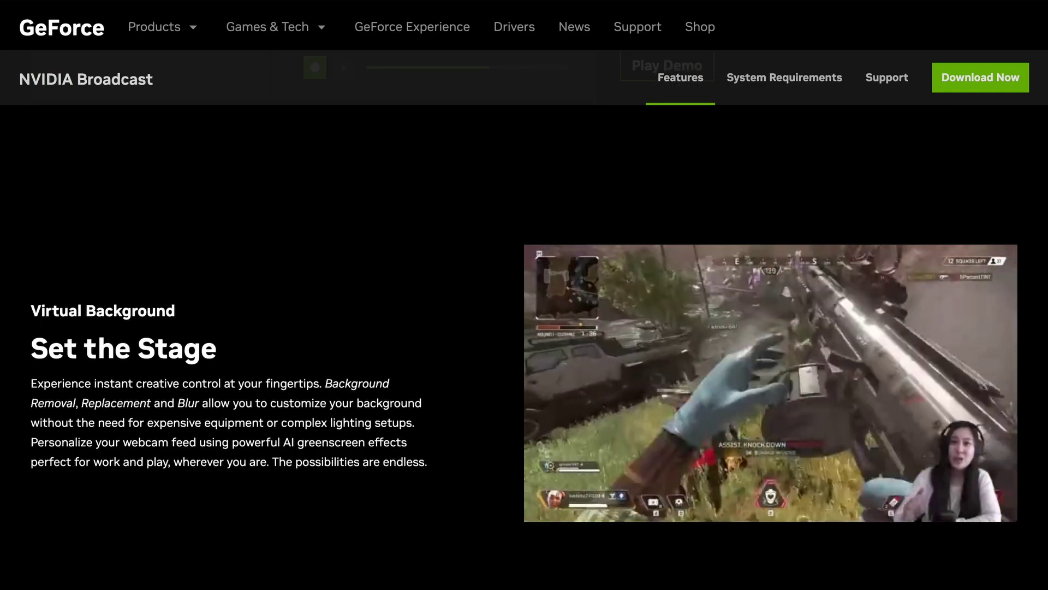
scroll(524, 295, "down", 4)
scroll(524, 295, "down", 5)
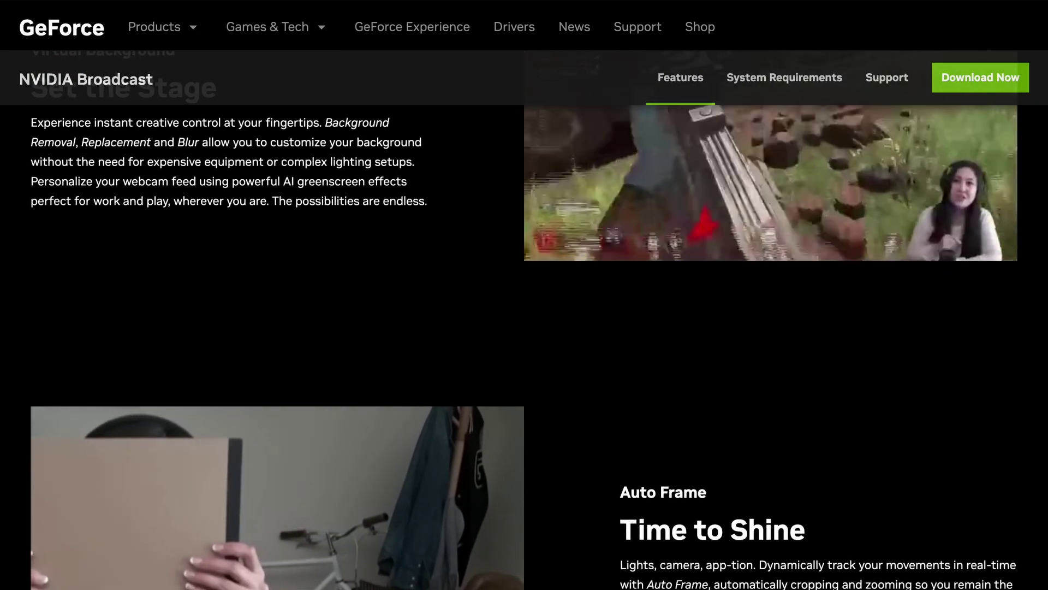
scroll(524, 295, "down", 5)
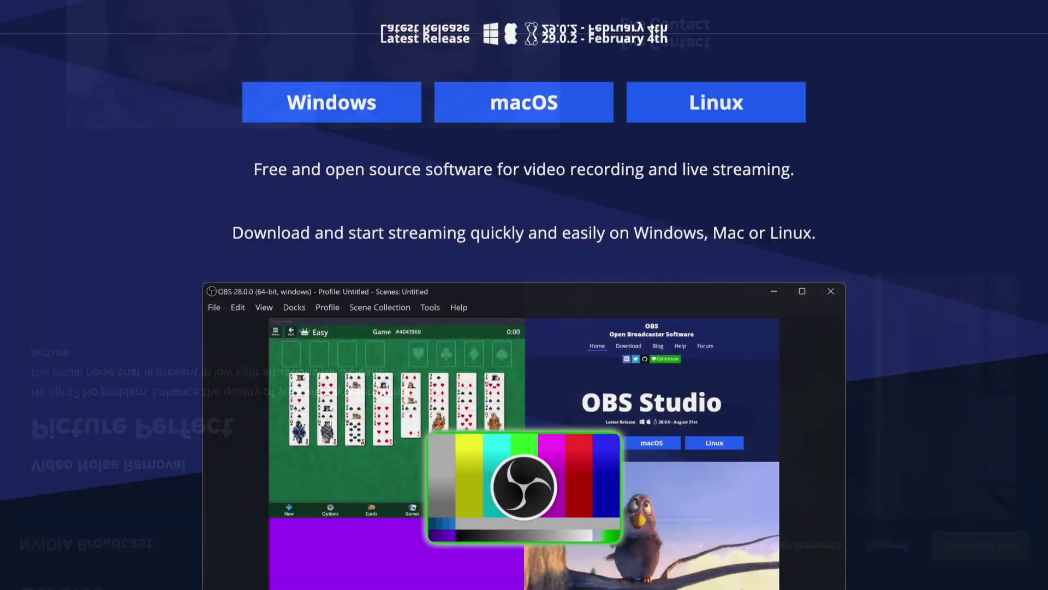
Step: Look through the OBS Studio home page, covering its features, professional production and collaboration sections
scroll(918, 576, "down", 5)
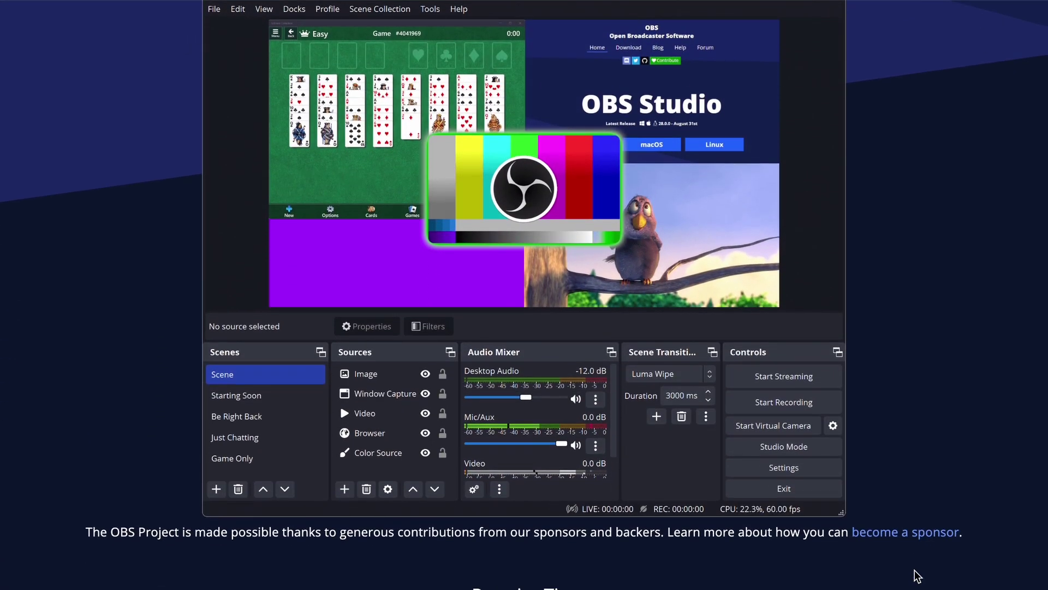
scroll(917, 576, "down", 7)
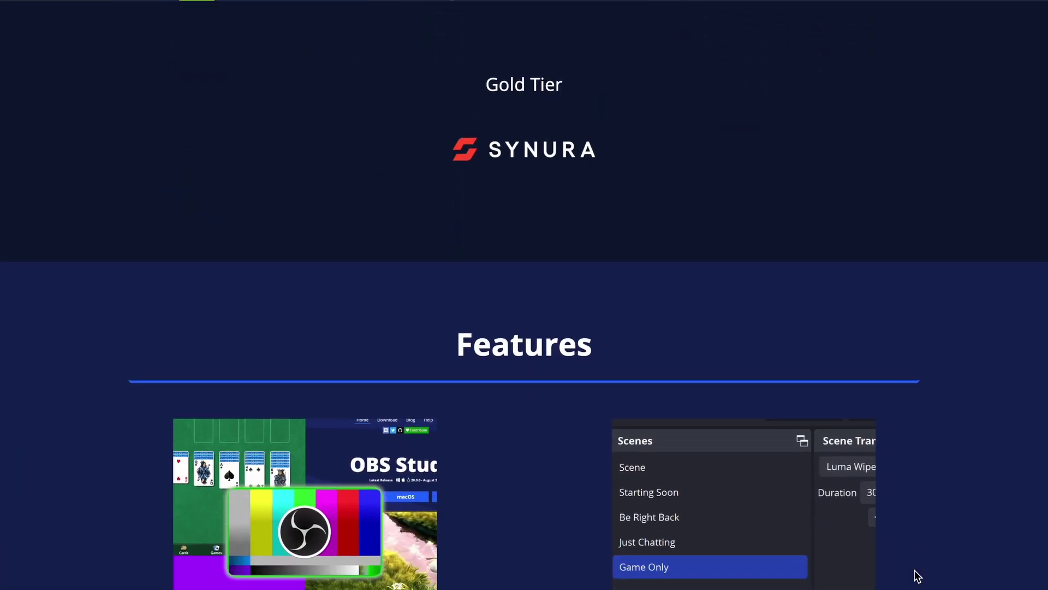
scroll(917, 576, "down", 11)
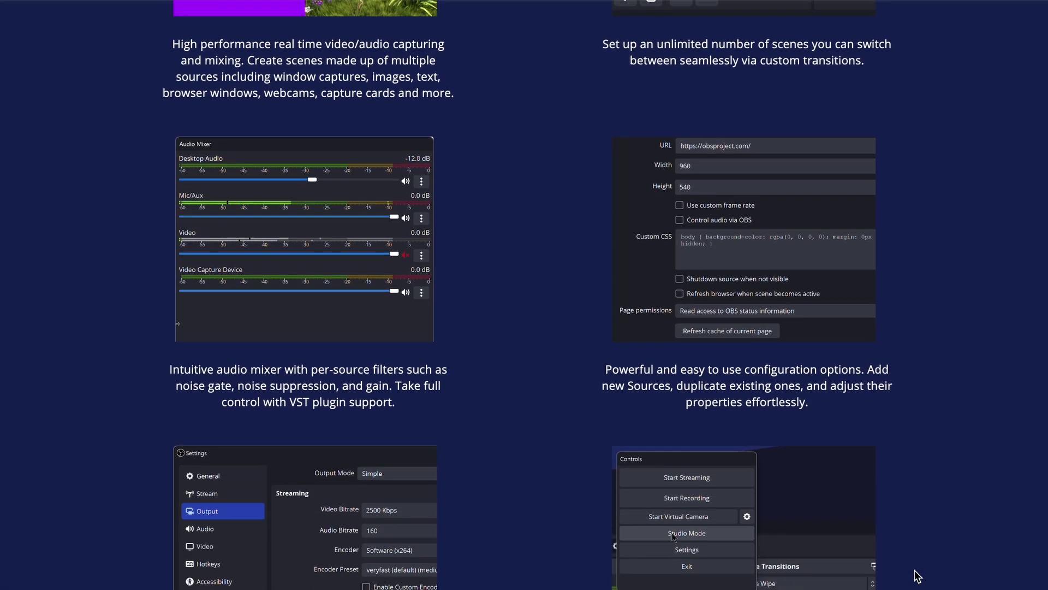
scroll(918, 576, "down", 17)
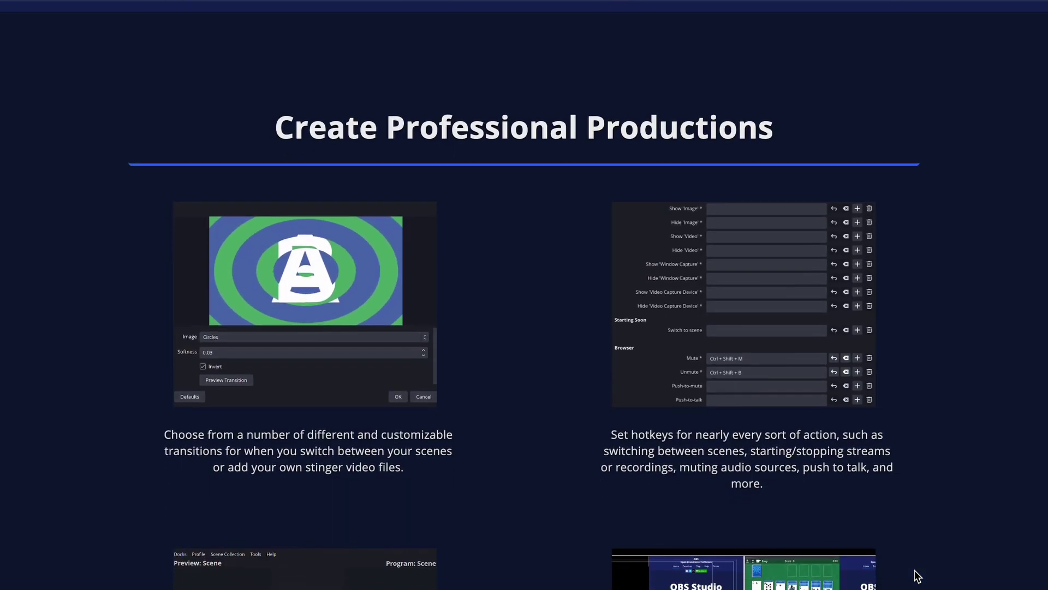
scroll(917, 576, "down", 11)
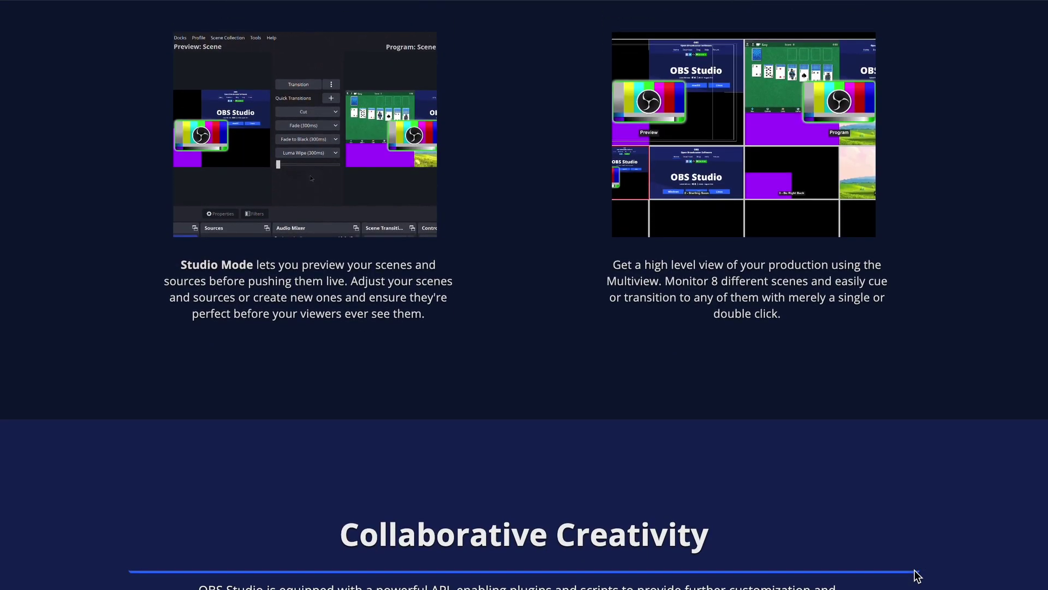
scroll(917, 576, "down", 6)
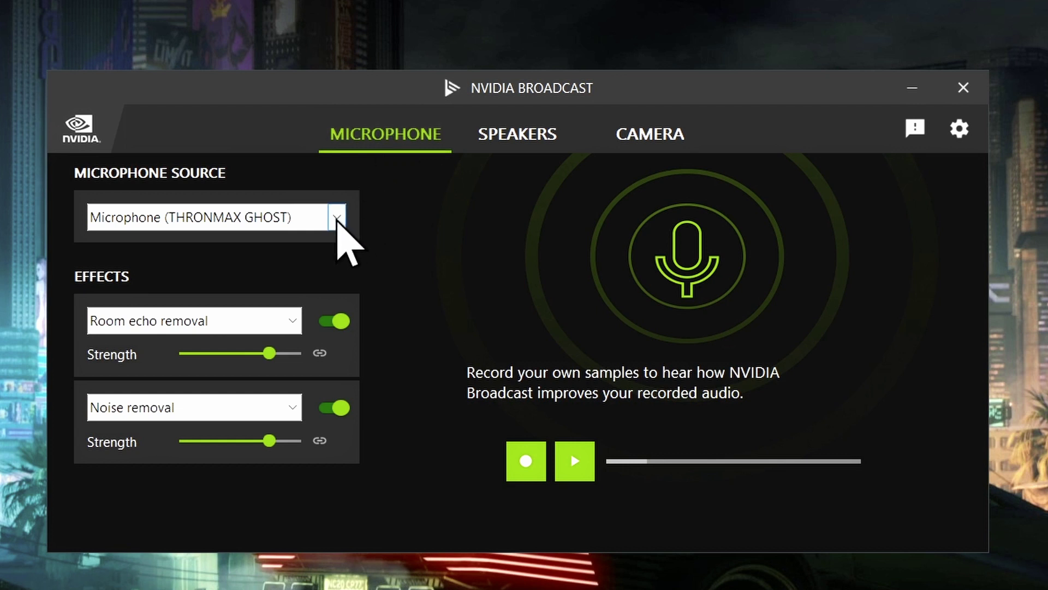
Step: In NVIDIA Broadcast, review the available microphone sources and camera sources without changing either selection
left_click(337, 218)
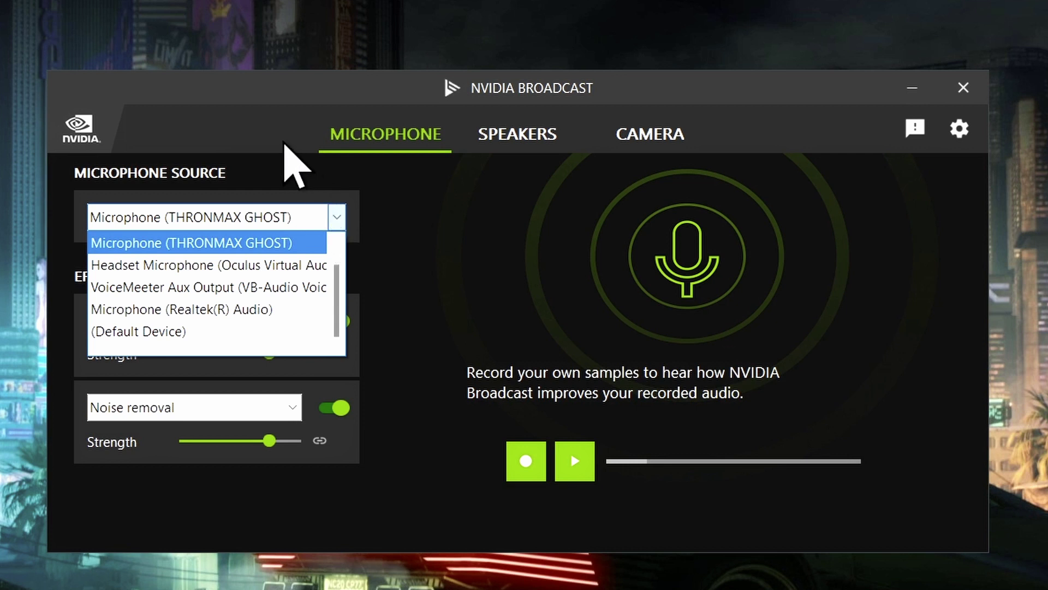
left_click(285, 159)
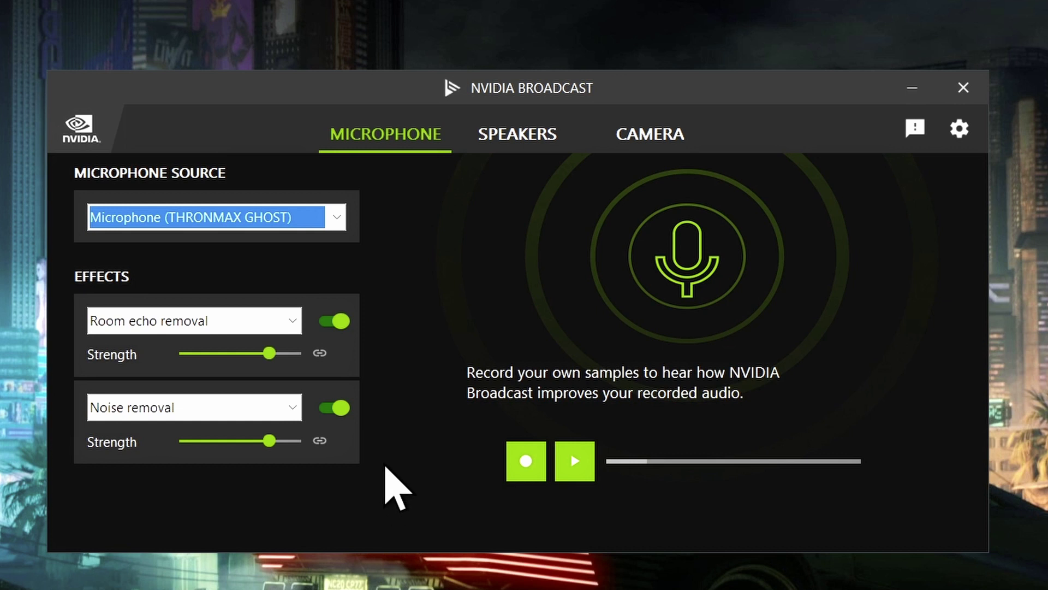
left_click(683, 143)
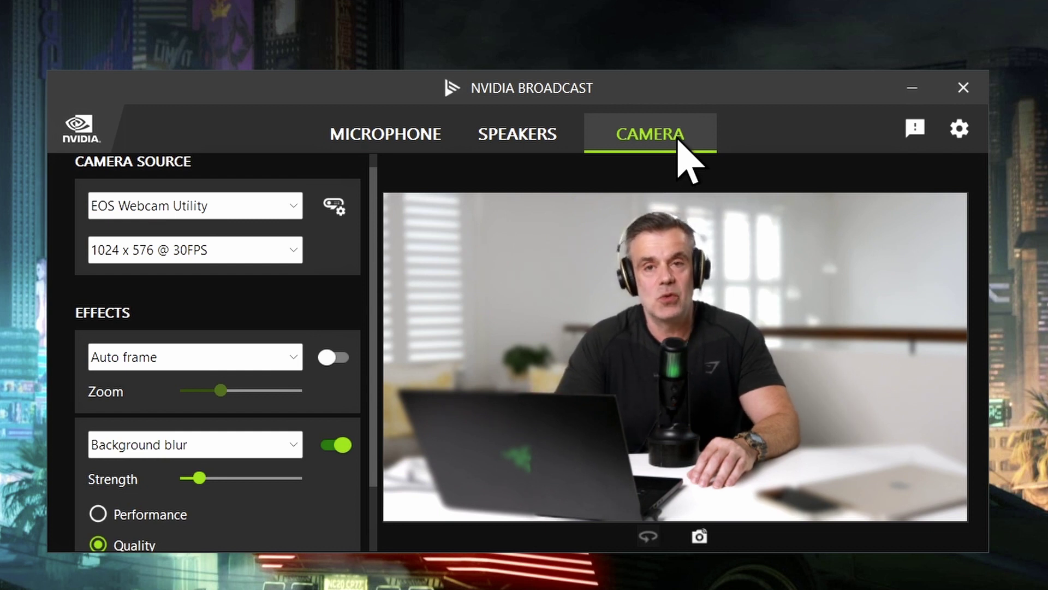
left_click(294, 205)
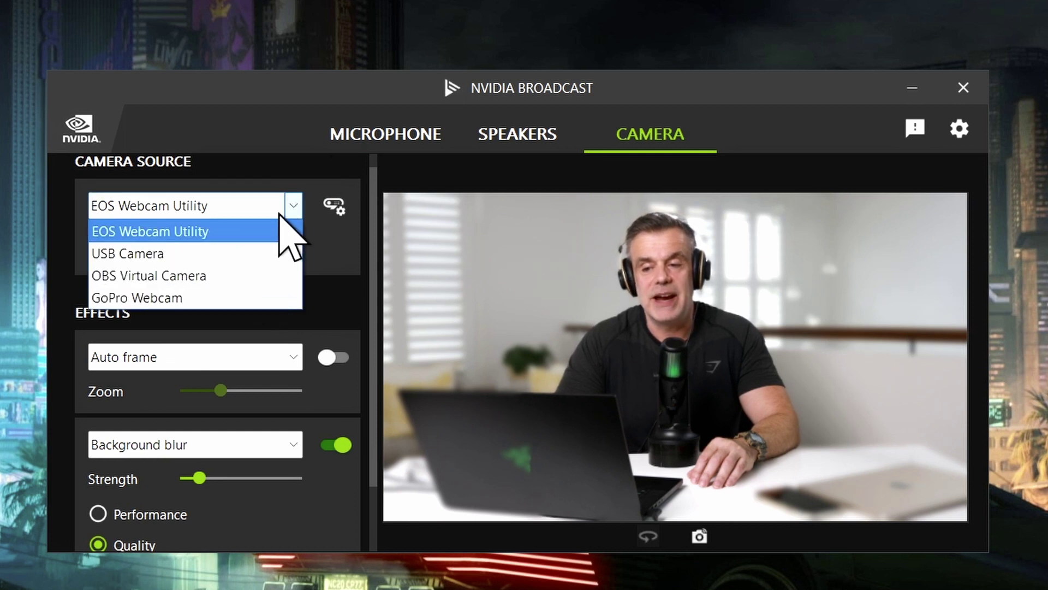
left_click(320, 175)
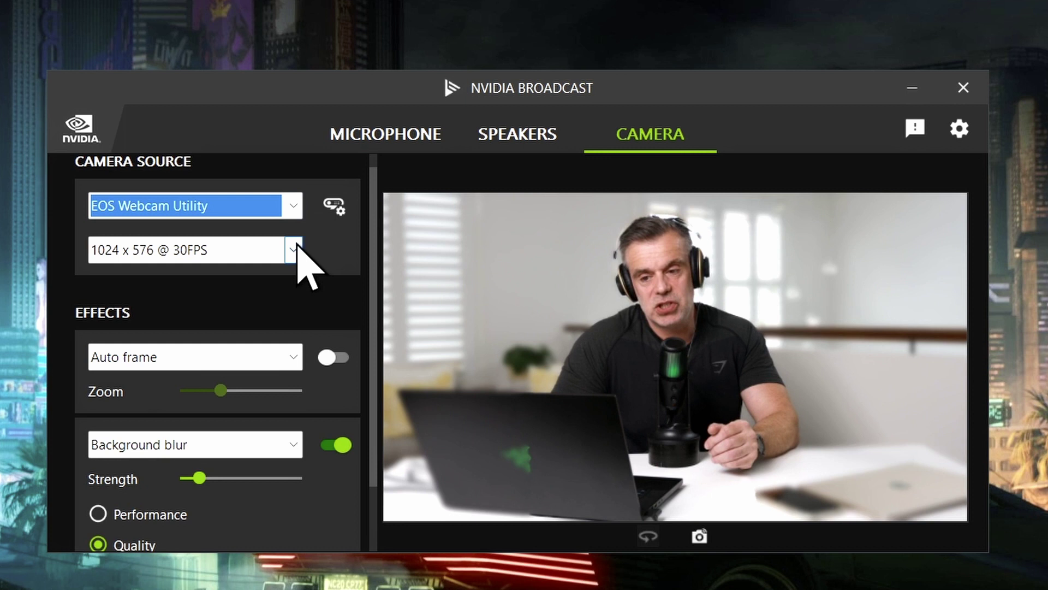
scroll(311, 440, "up", 1)
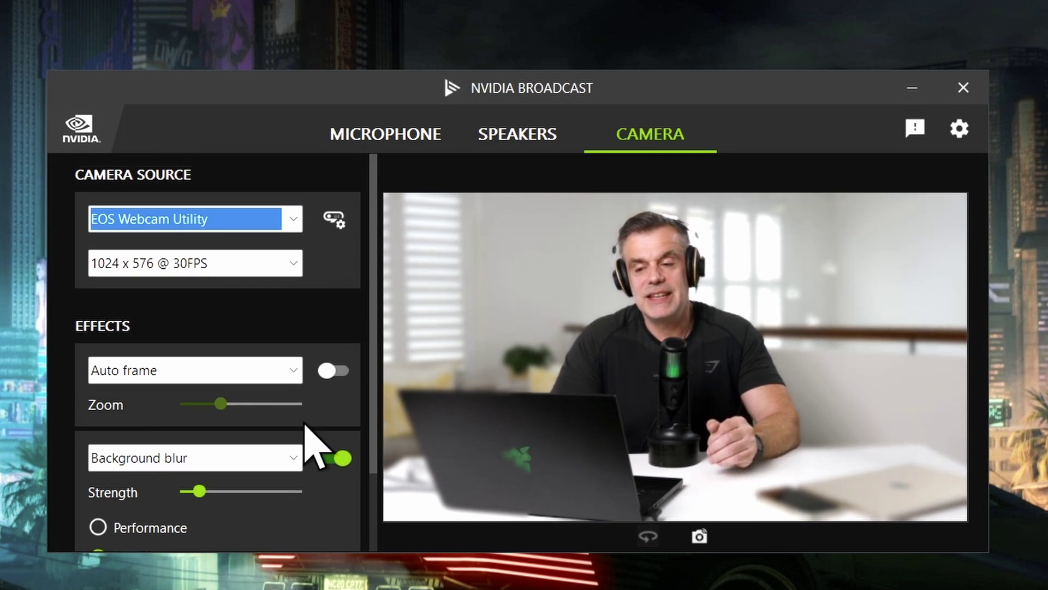
Step: Raise the background blur strength in stages to nearly its maximum
scroll(305, 425, "down", 3)
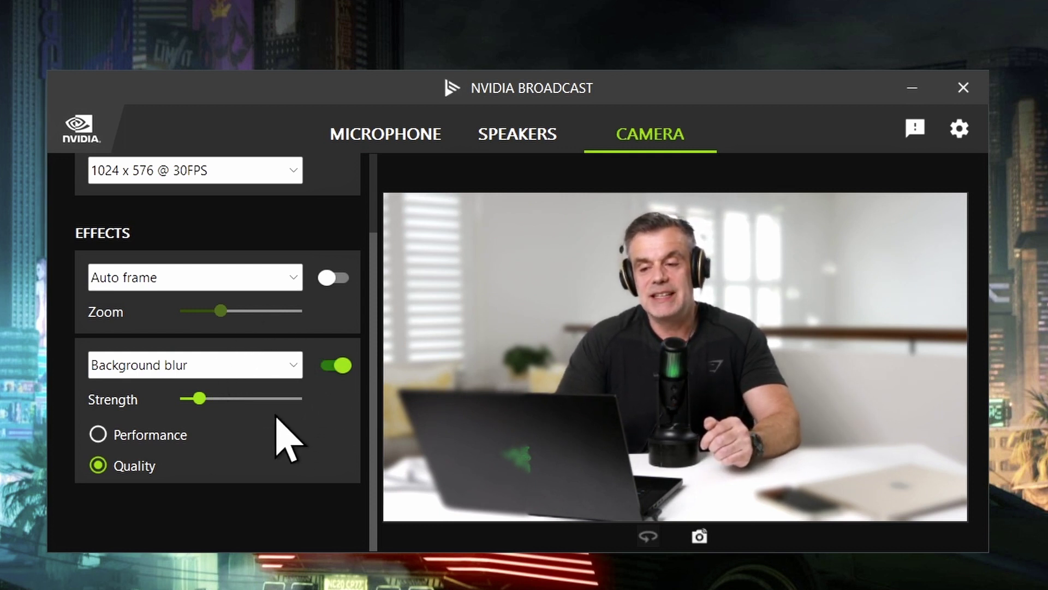
left_click(228, 398)
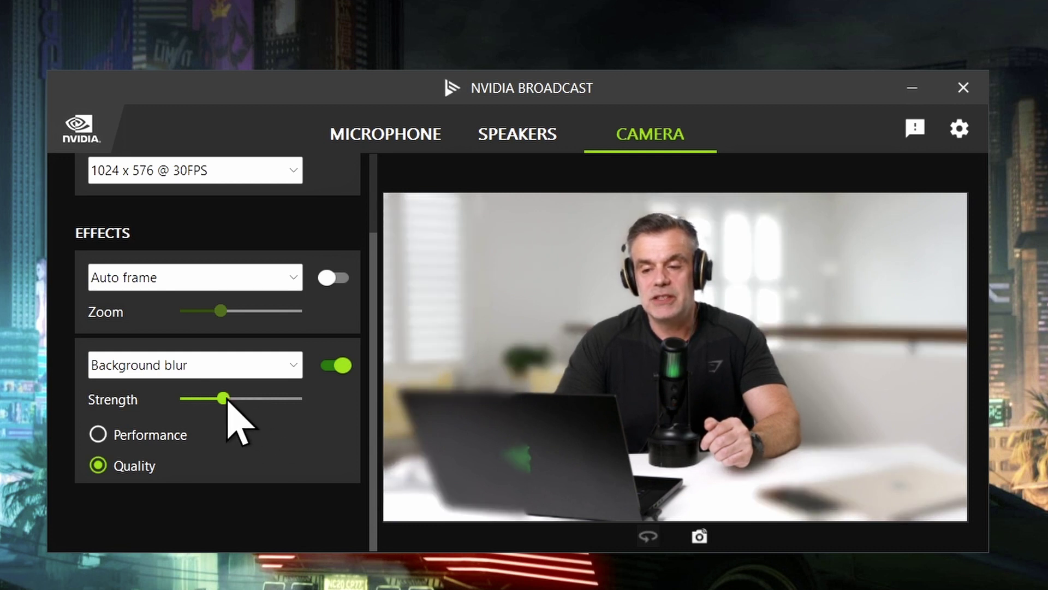
left_click(256, 398)
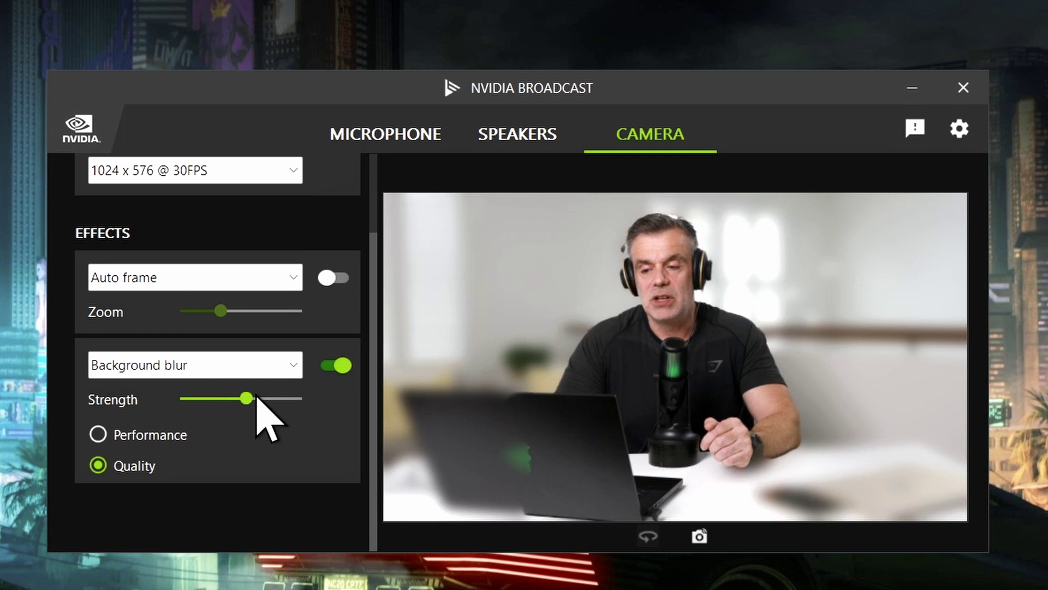
left_click(285, 398)
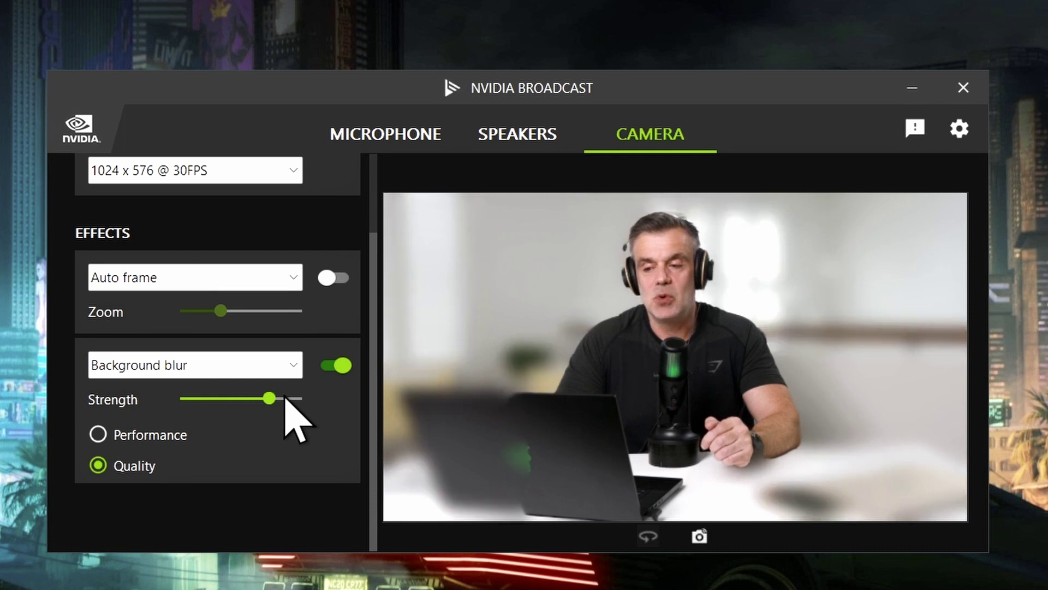
left_click(294, 398)
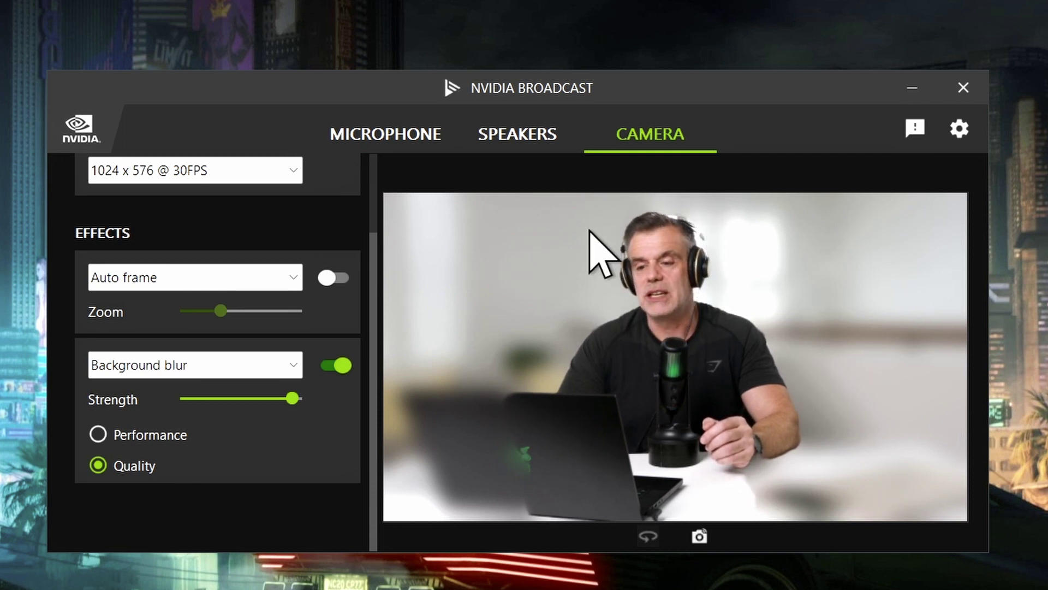
Step: Lower the background blur strength in stages to a light blur near the weak end of its range
left_click(231, 399)
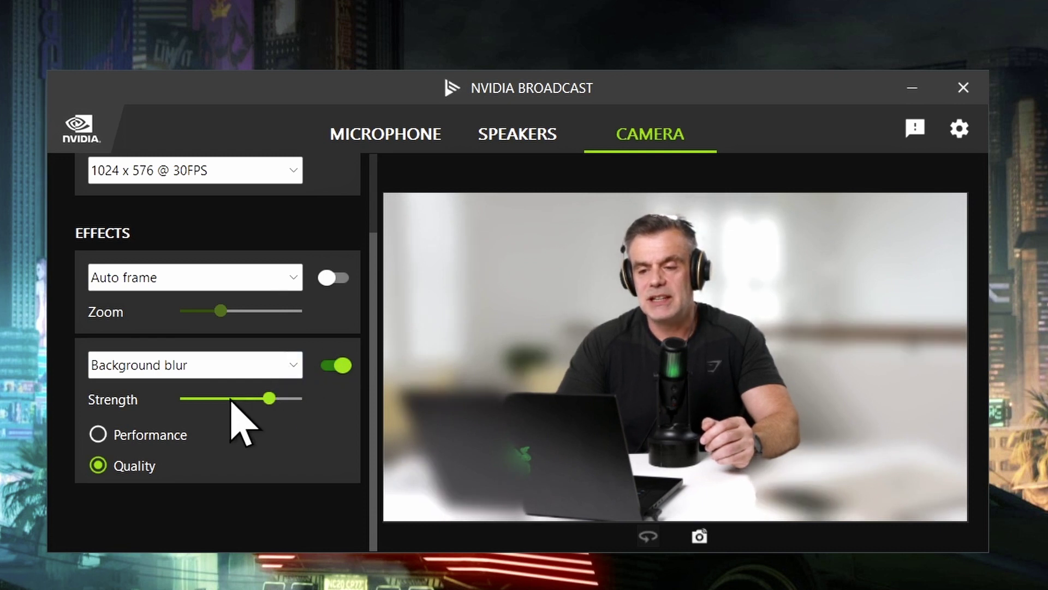
left_click(222, 399)
left_click(221, 399)
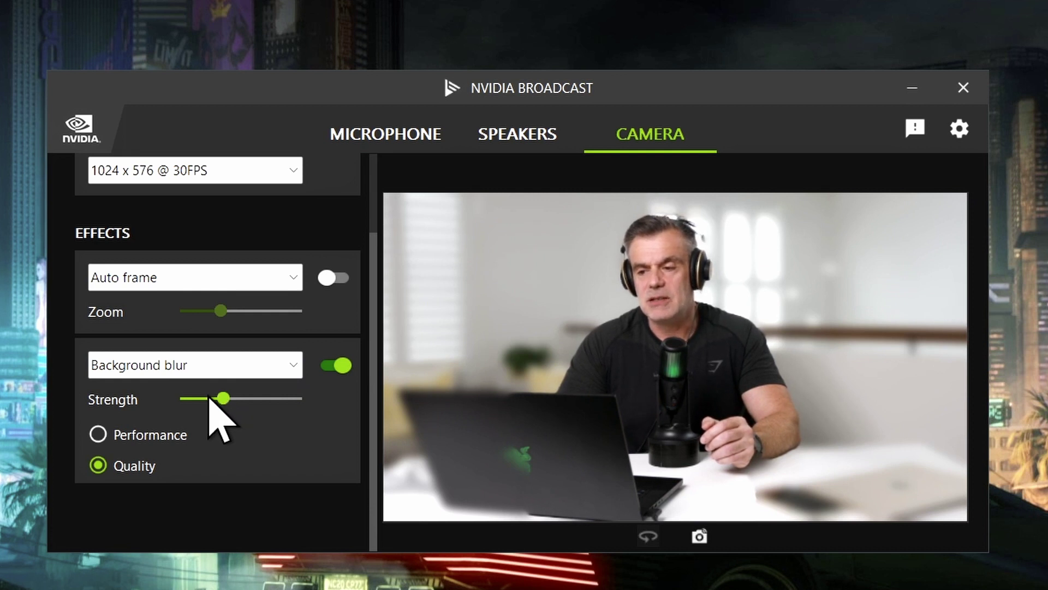
left_click(210, 398)
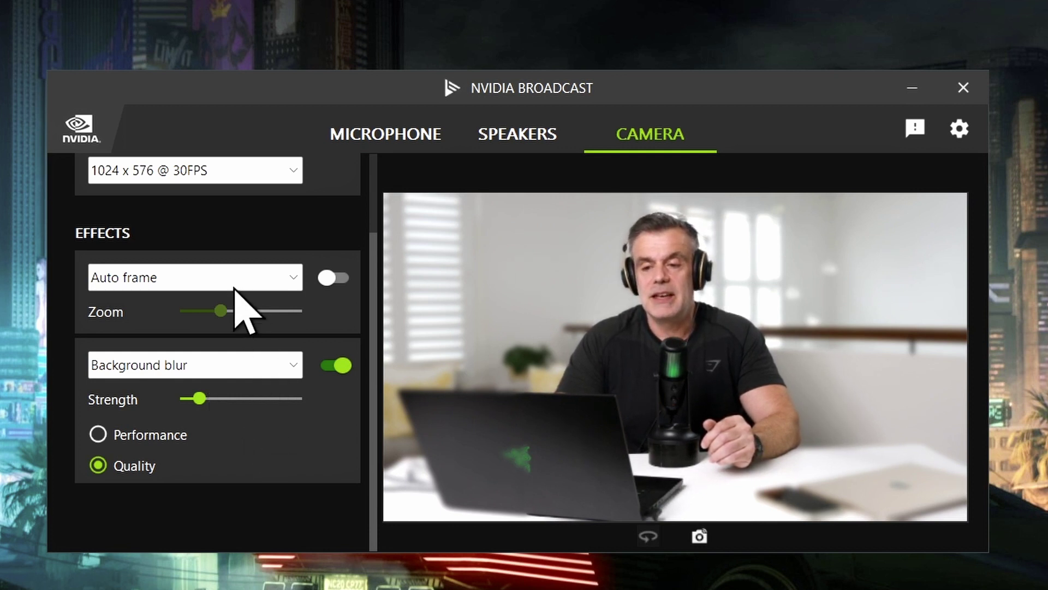
Step: Turn on the Auto frame camera effect and replace it with Eye contact (beta)
left_click(335, 277)
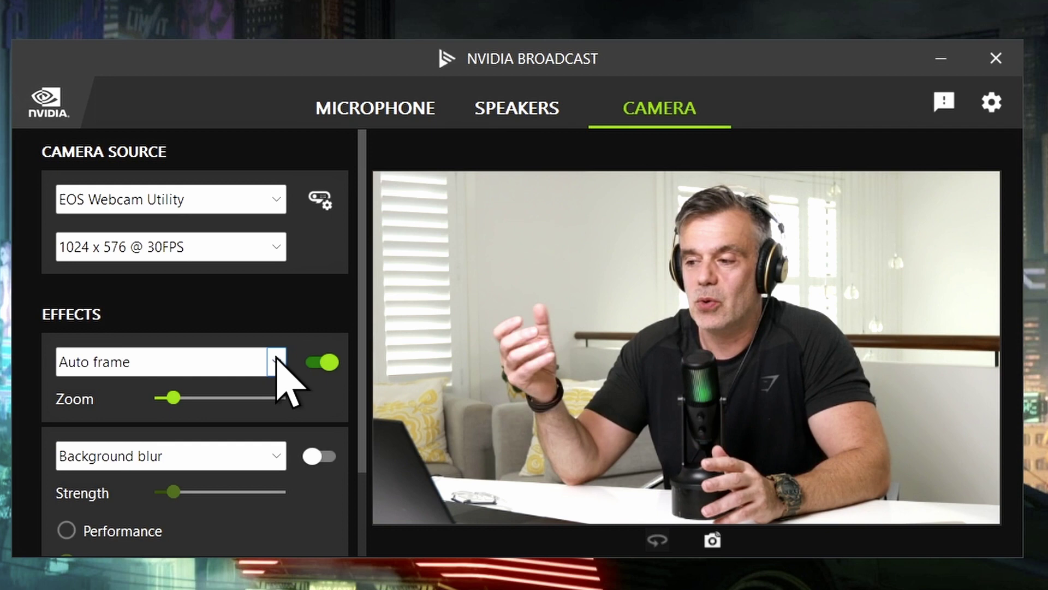
left_click(275, 360)
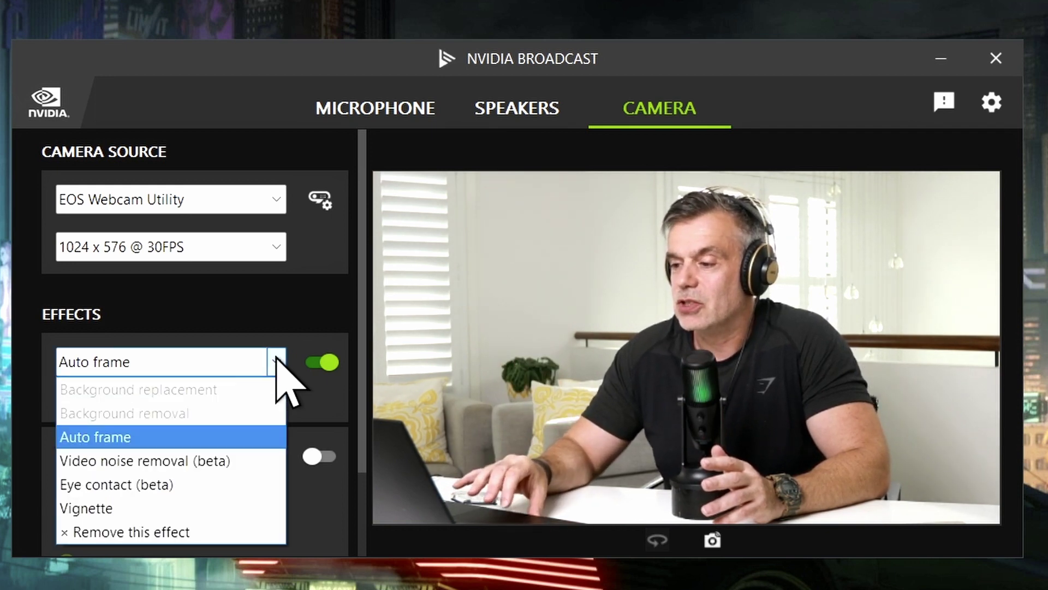
left_click(176, 485)
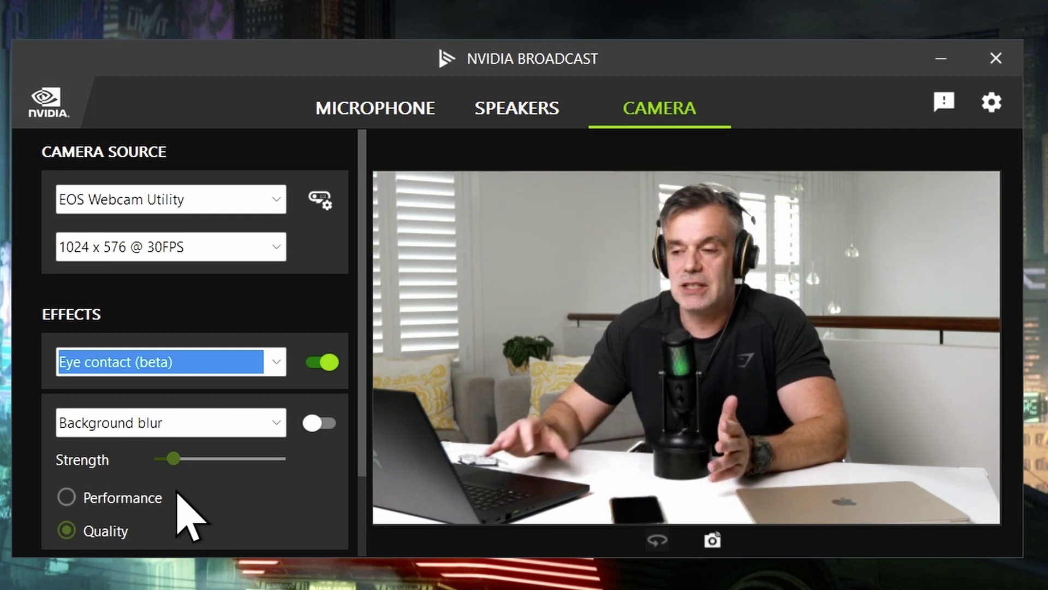
Step: Change the first camera effect from Eye contact (beta) back to Auto frame
left_click(276, 361)
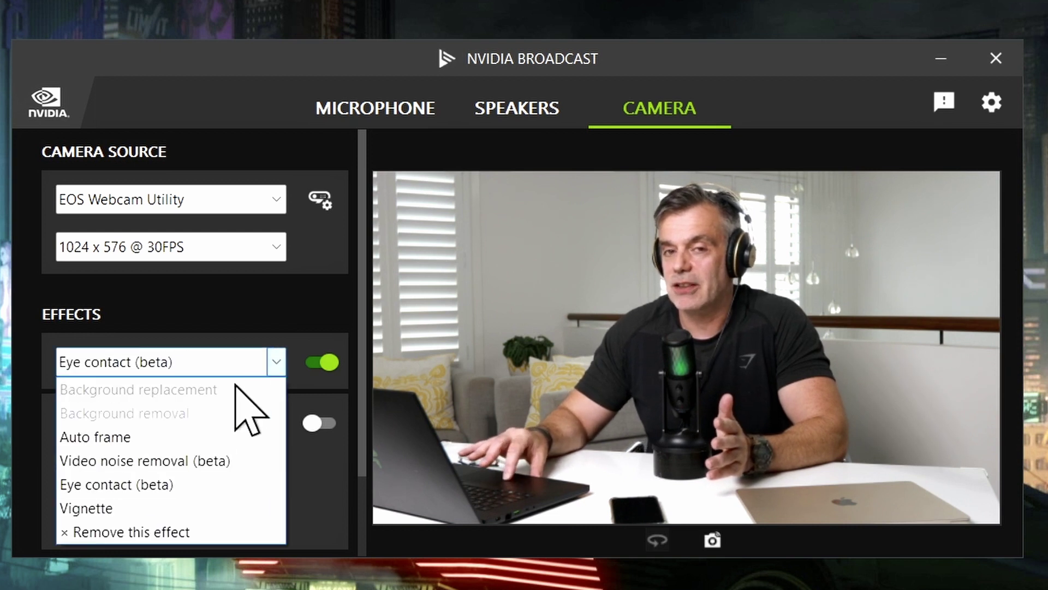
left_click(187, 441)
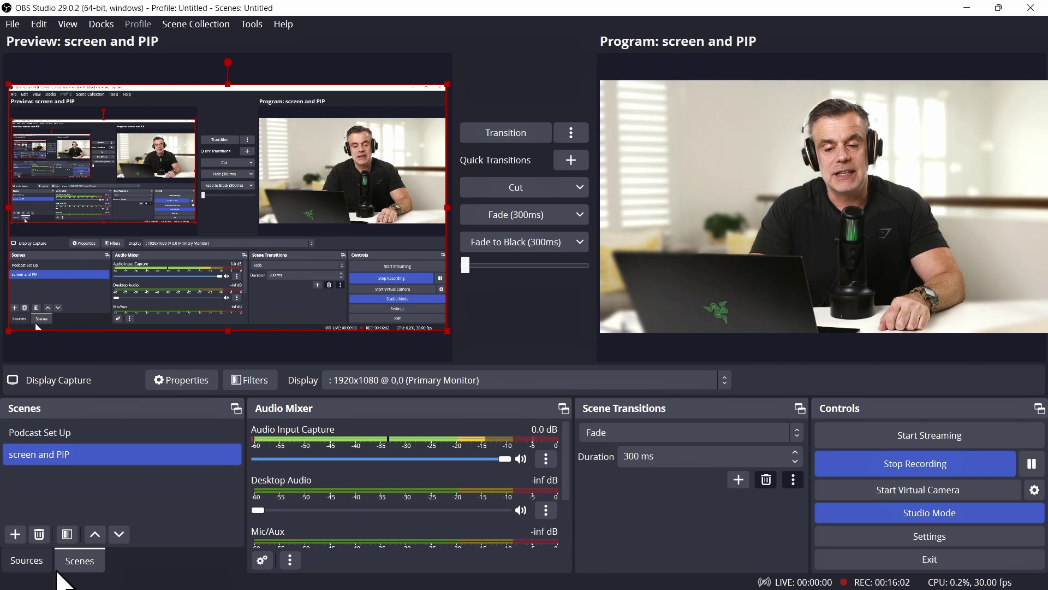
Step: In OBS Studio, show the sources of the "screen and PIP" scene and add a second Video Capture Device source
left_click(24, 562)
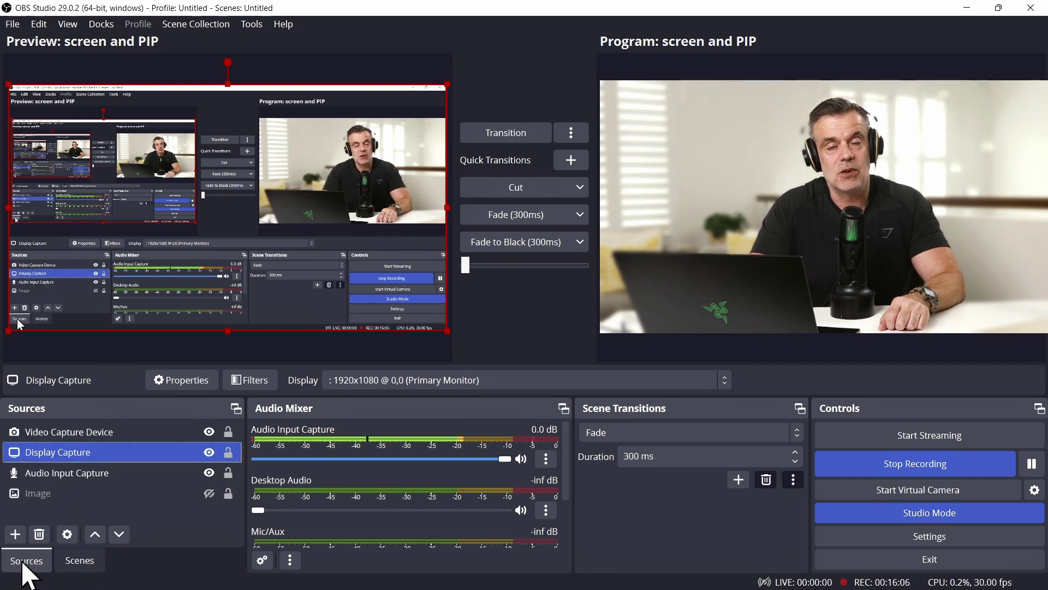
left_click(101, 434, "ctrl")
left_click(103, 453)
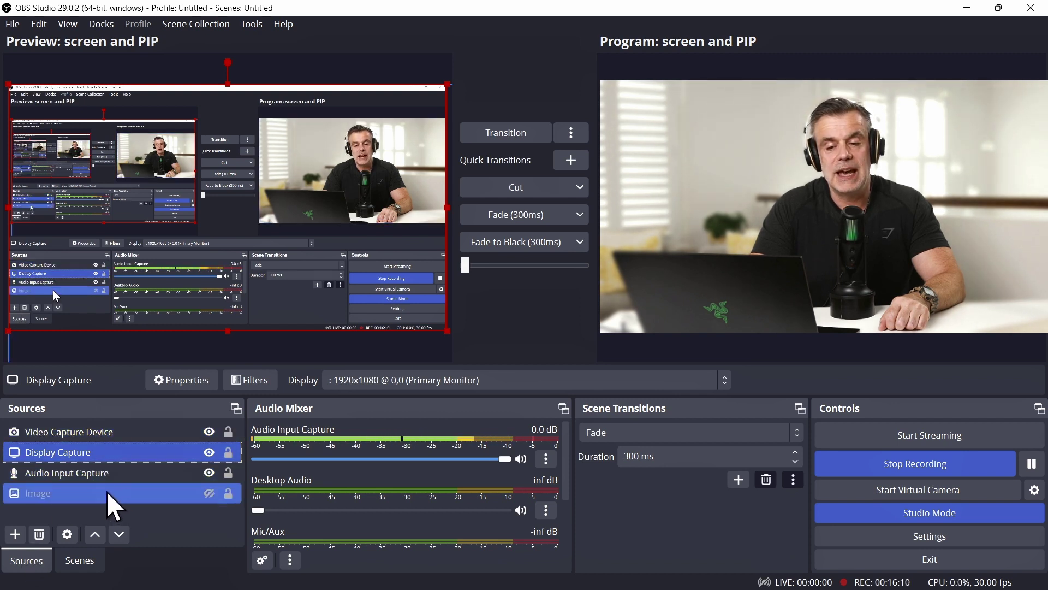
left_click(15, 535)
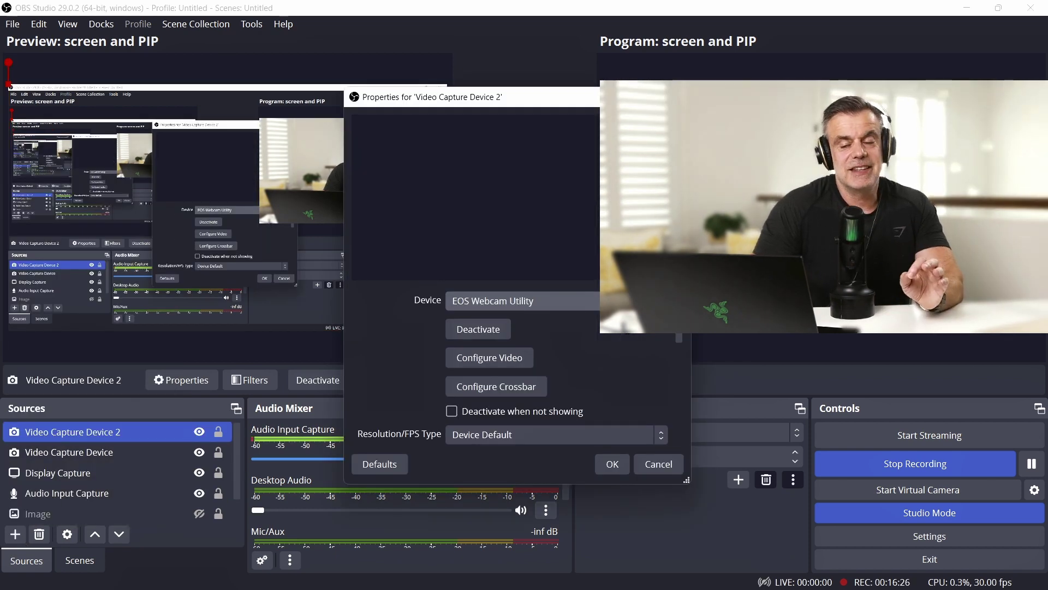
key("alt+Down")
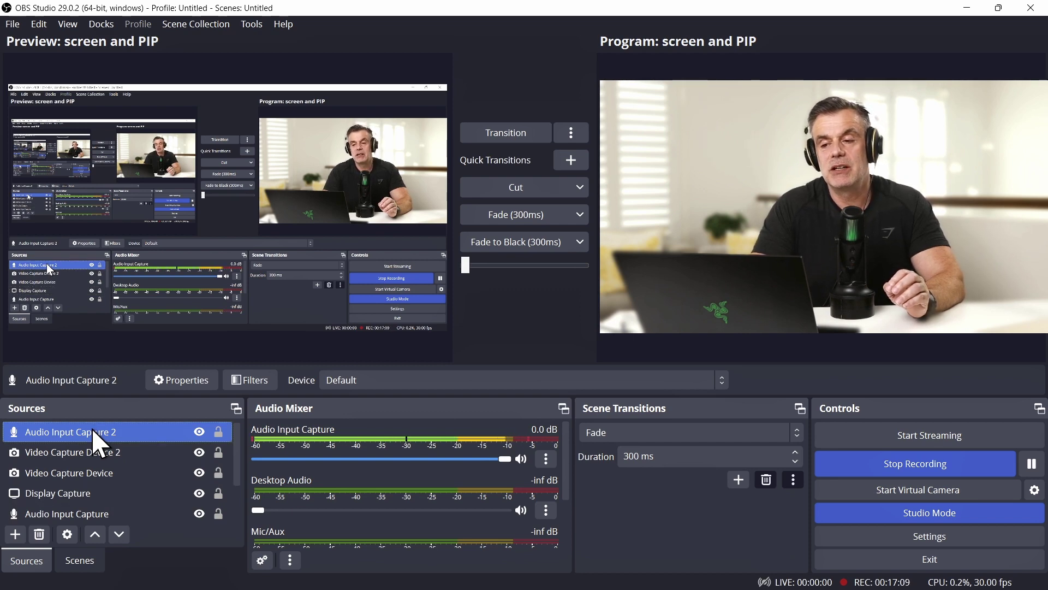
Step: Set the device of the Audio Input Capture 2 source to Microphone (NVIDIA Broadcast)
double_click(93, 431)
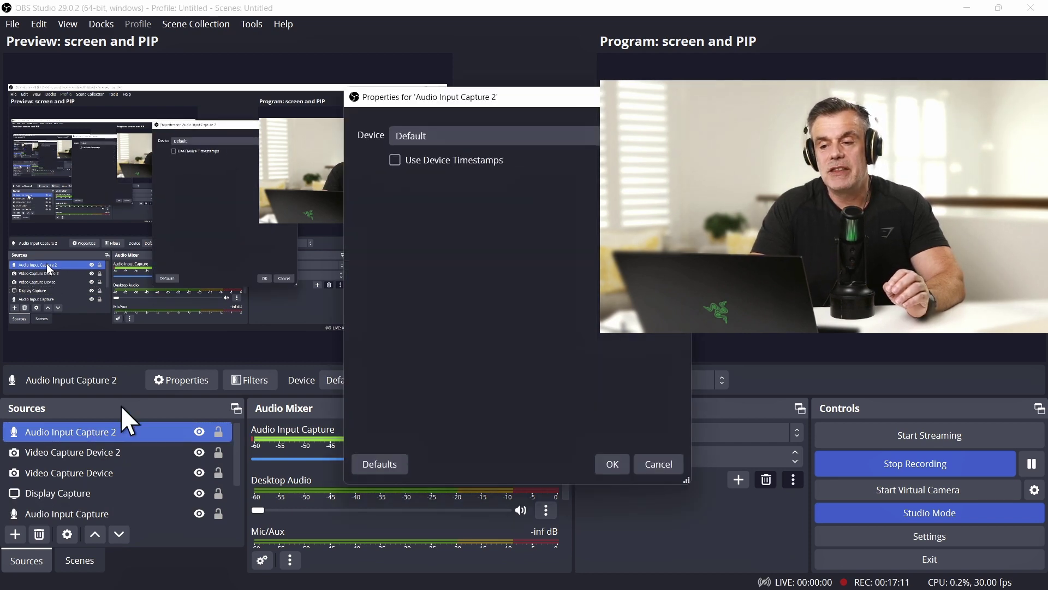
left_click(460, 135)
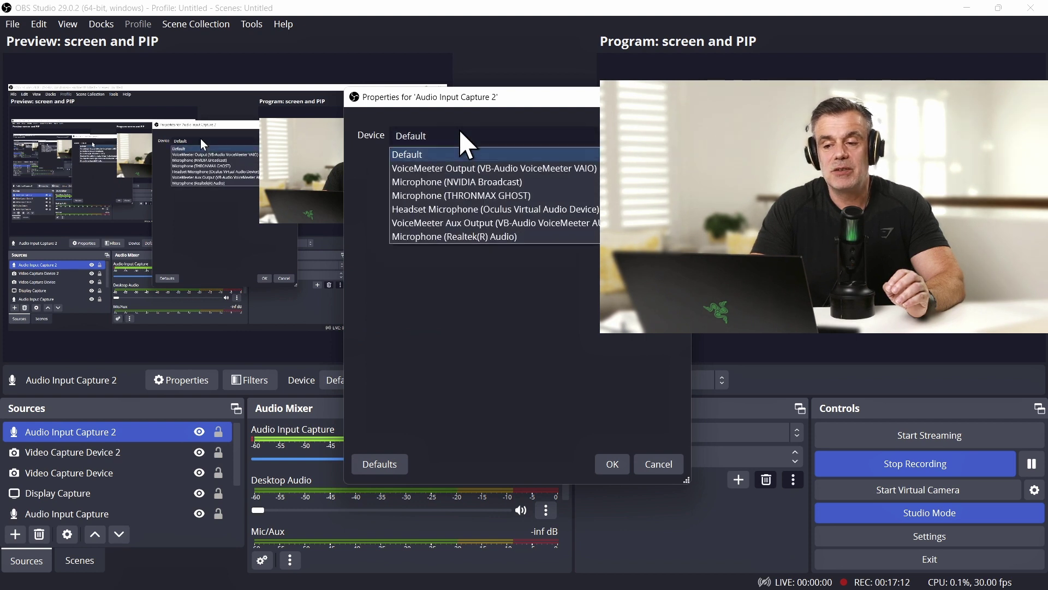
left_click(449, 186)
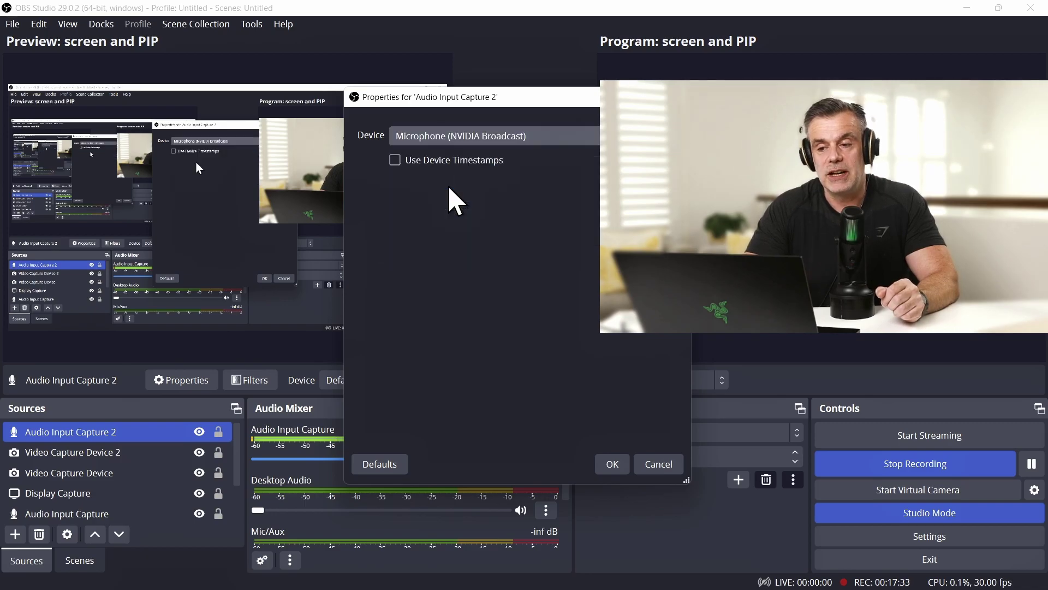